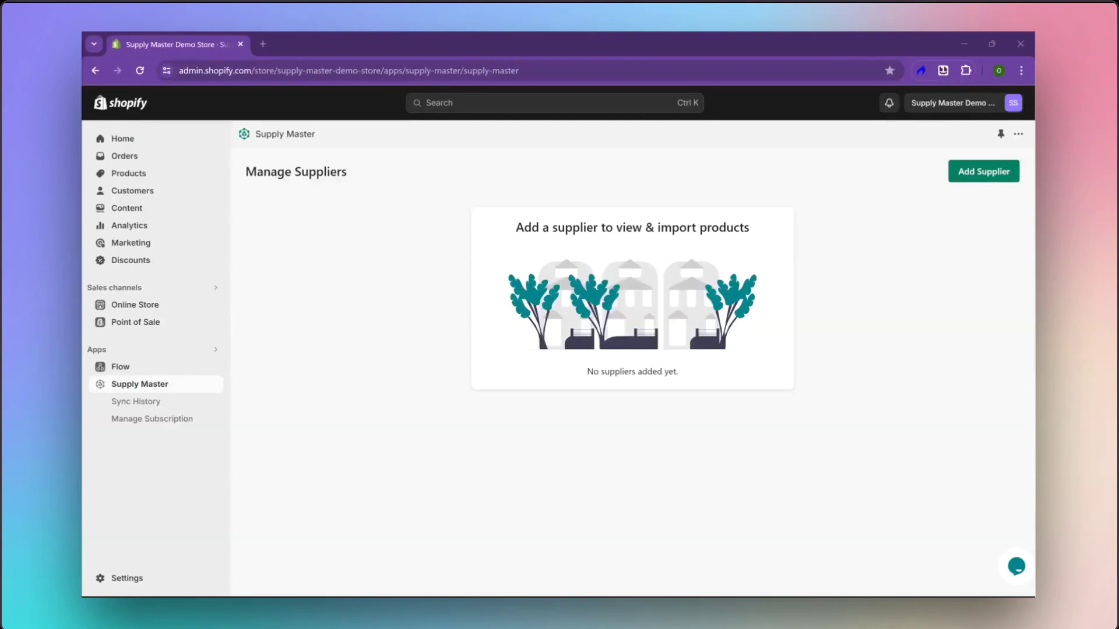
- Begin adding a new supplier from the Manage Suppliers page
left_click(988, 175)
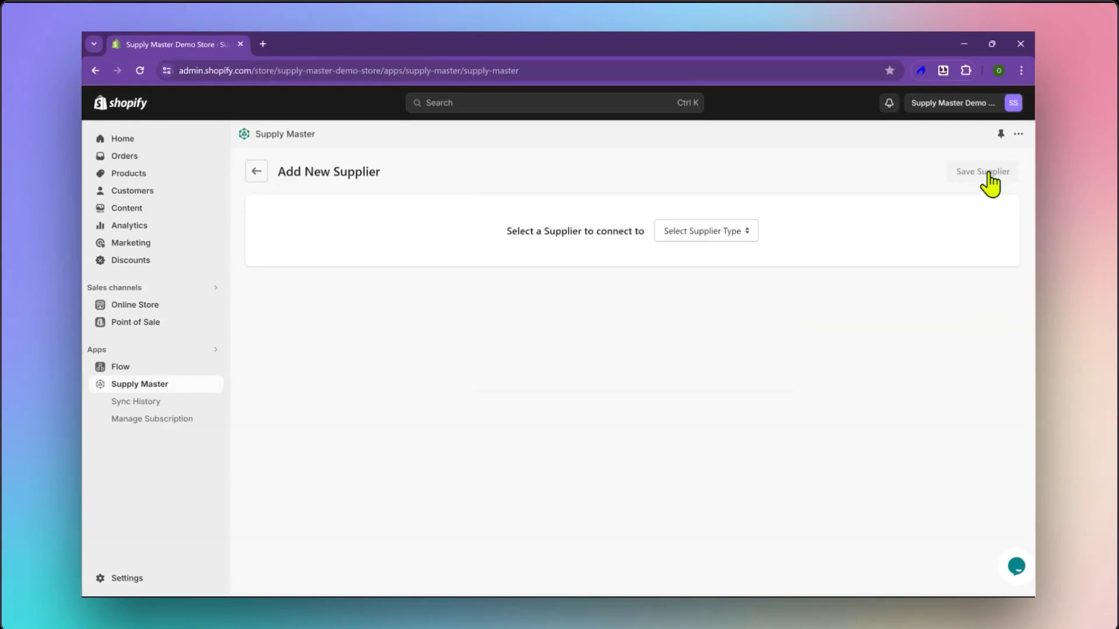
- Choose Sanmar as the supplier type, name it Sanmar, and paste the FTP username
left_click(716, 256)
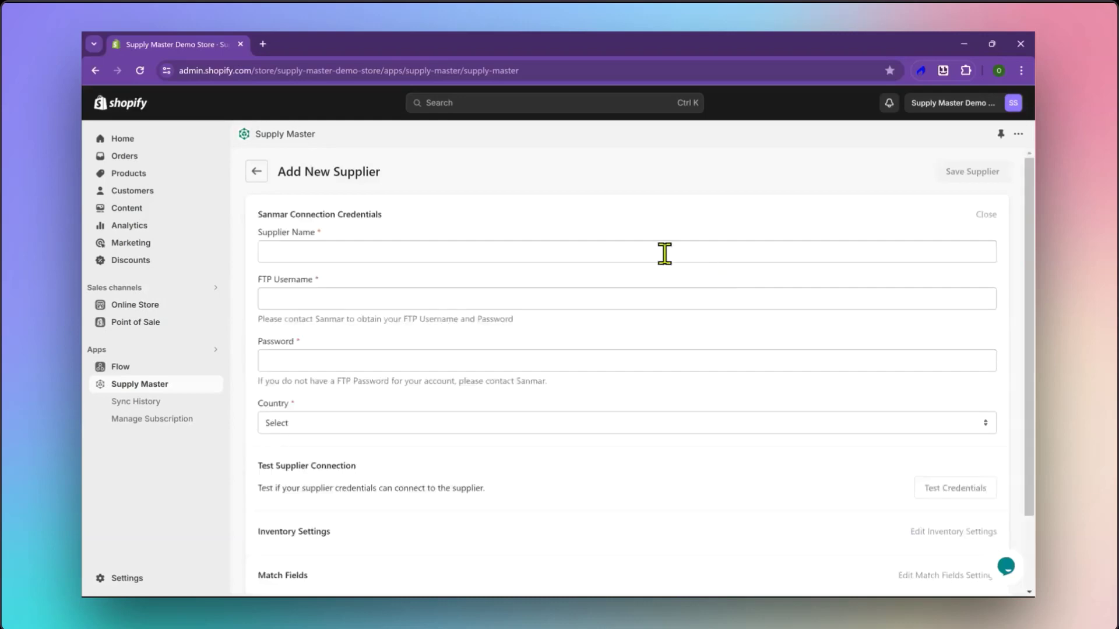
left_click(367, 243)
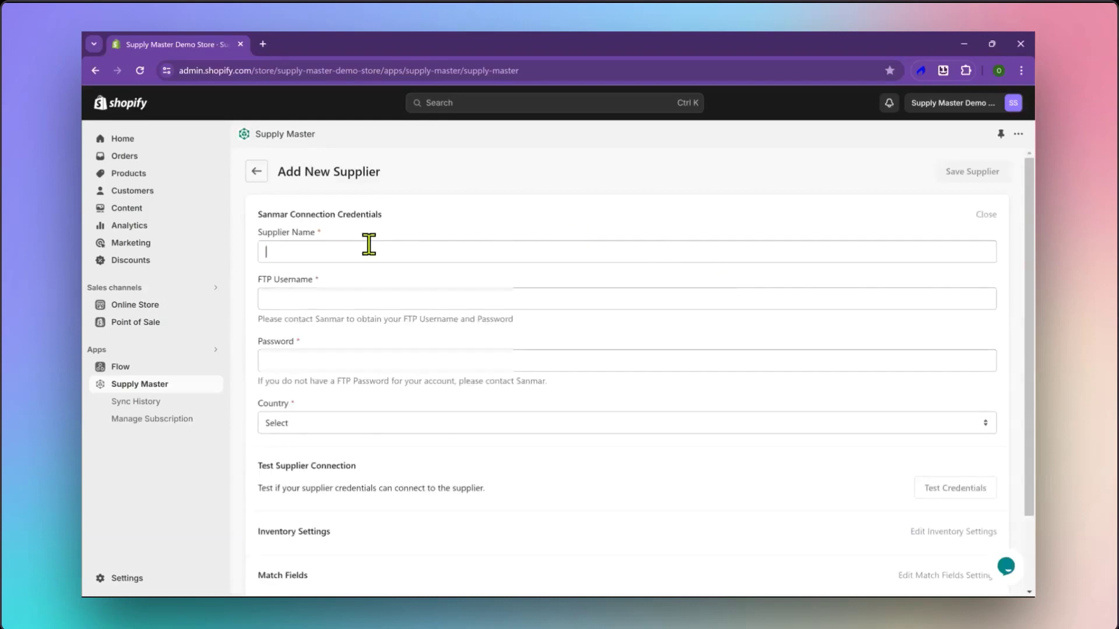
type("Sanmar")
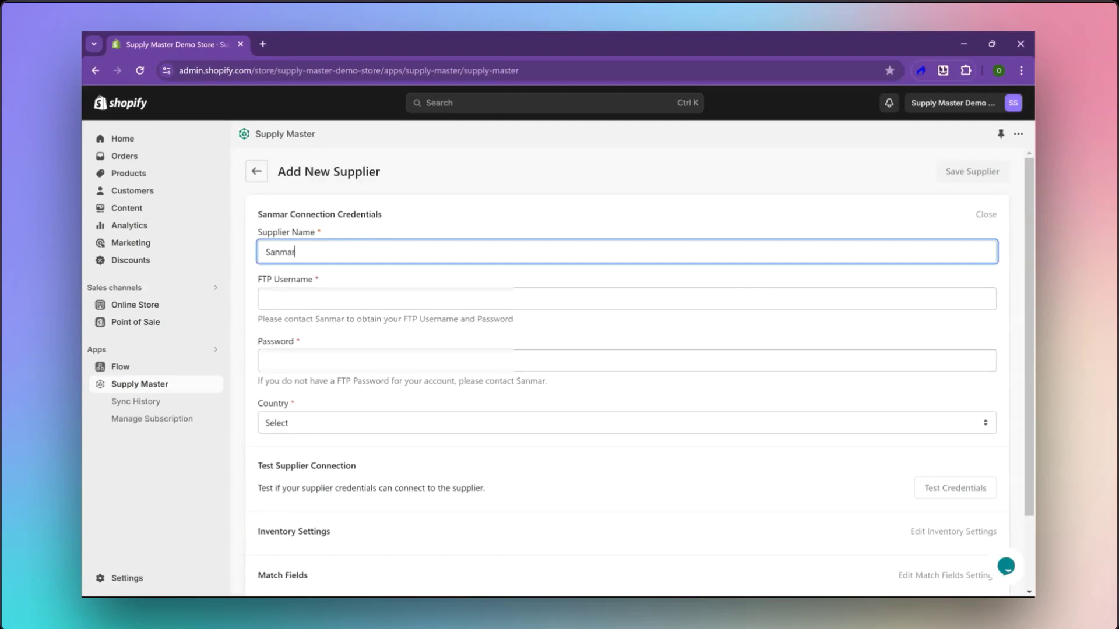
key("Tab")
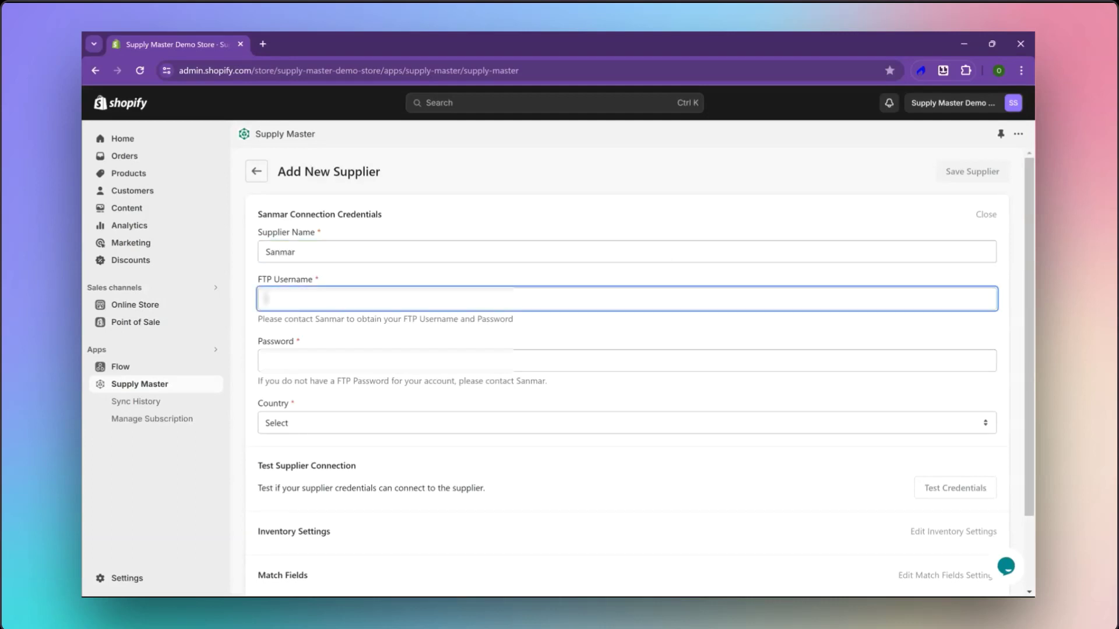
key("ctrl+v")
key("alt+Tab")
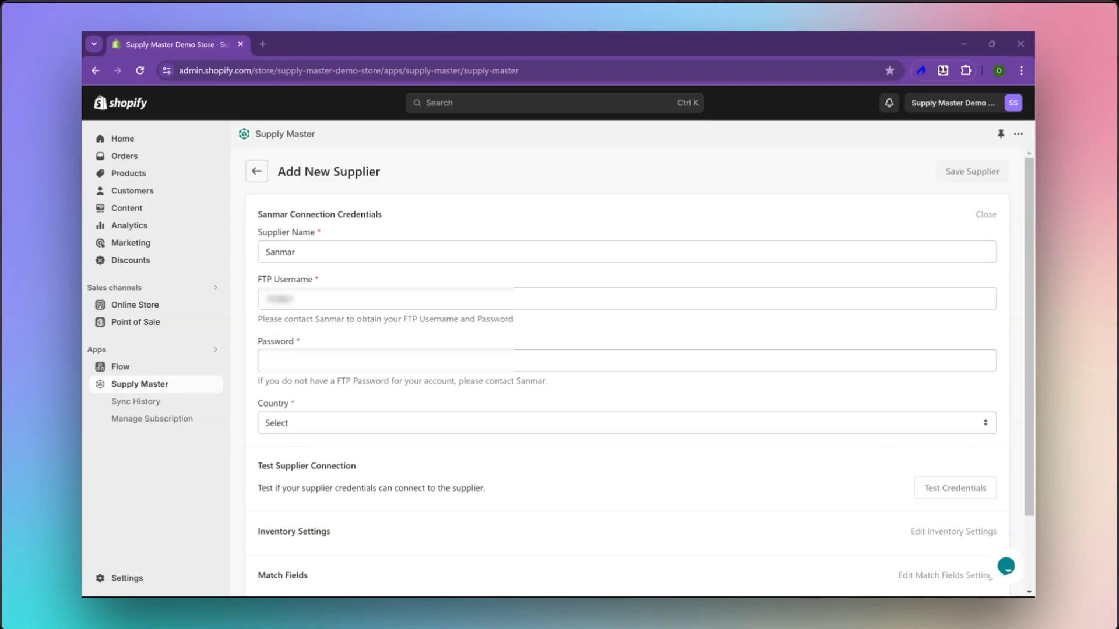
- Paste the account password, set the country to United States, and test the credentials successfully
left_click(324, 361)
key("ctrl+v")
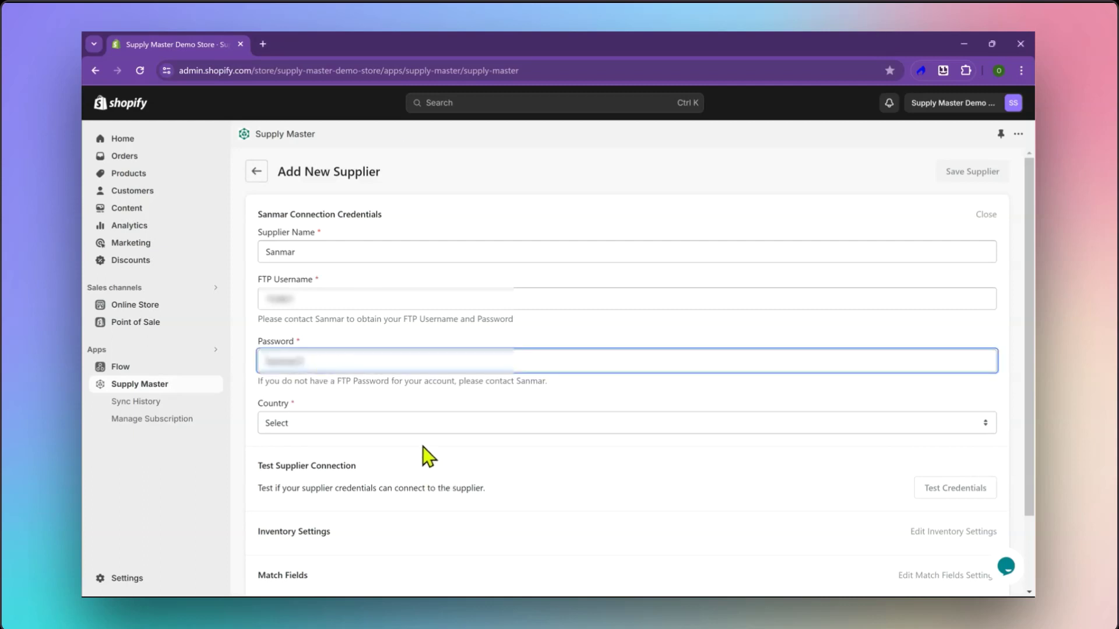
left_click(419, 425)
left_click(416, 468)
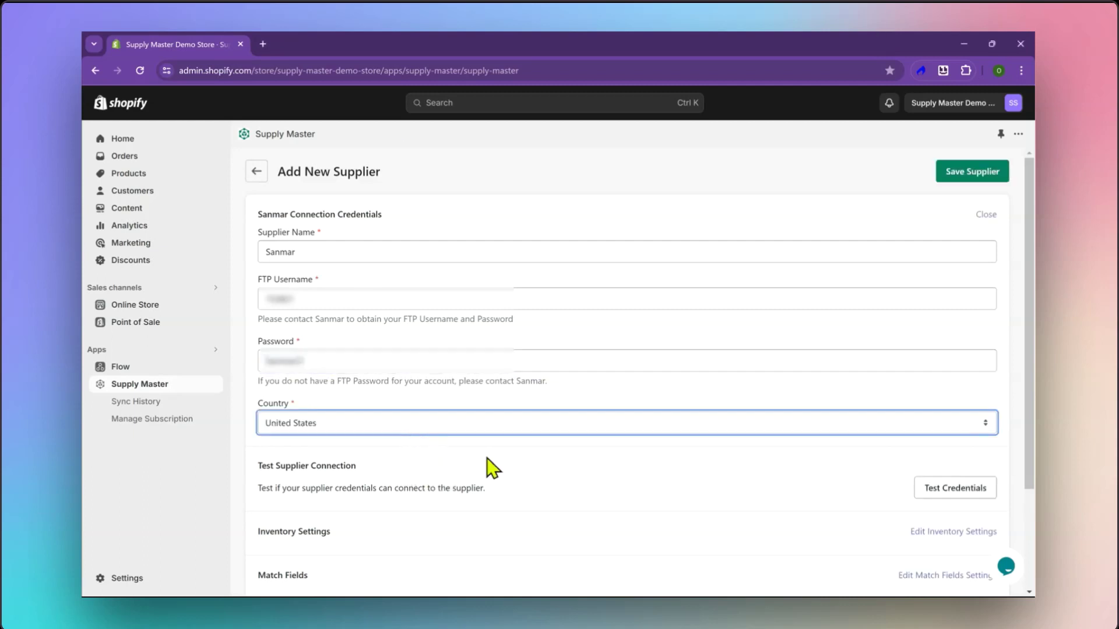
left_click(959, 489)
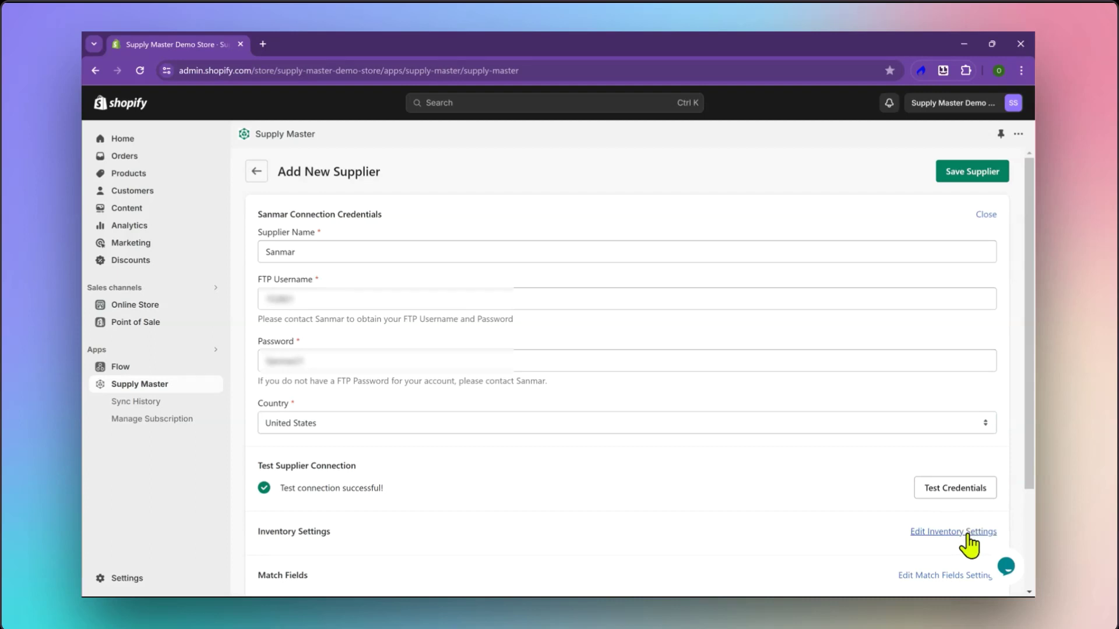
left_click(965, 533)
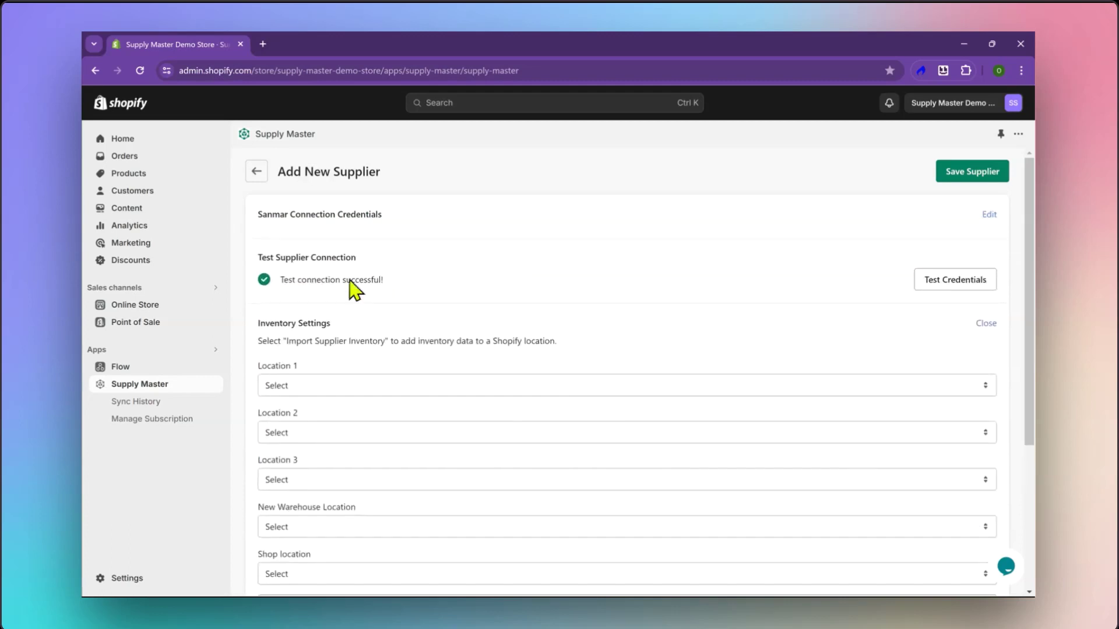
- Set the Location 1 dropdown to Import Supplier Inventory
left_click(309, 385)
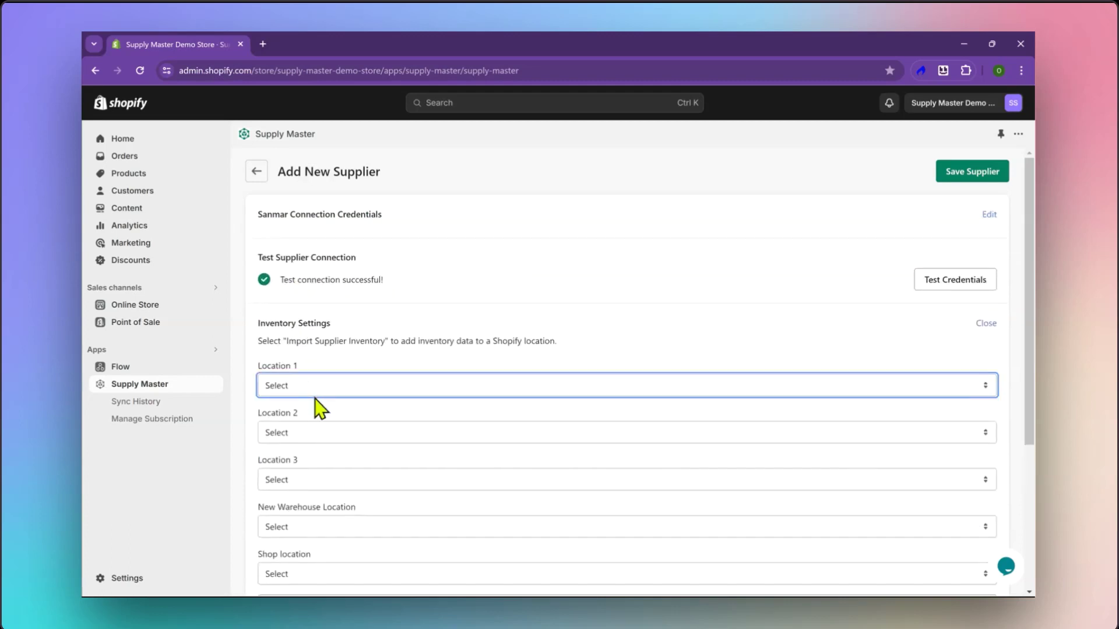
left_click(320, 408)
- Review the Match Fields mappings, including Variant Price's 'times: 1.2 | round: 1' modifier on Variant Piece Price
left_click(985, 324)
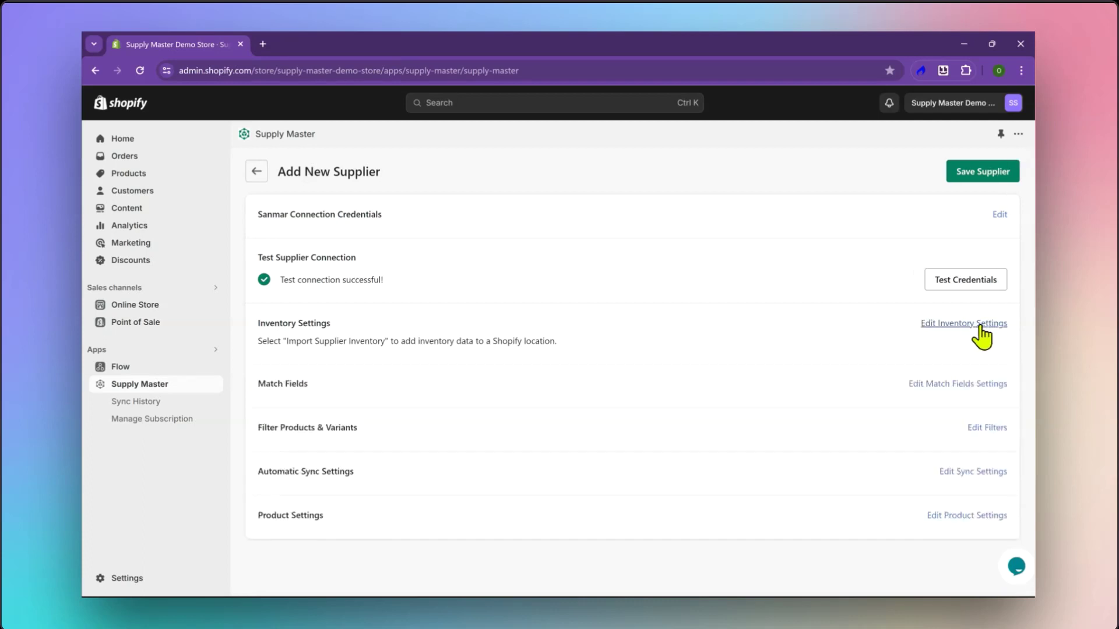
left_click(985, 368)
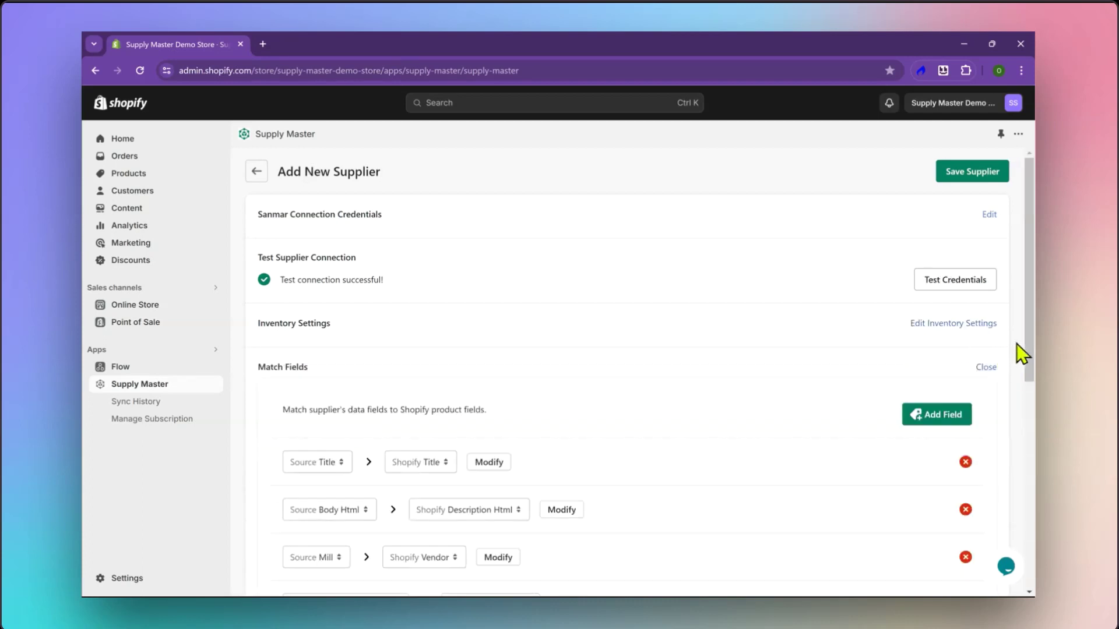
left_click_drag(1033, 365, 1032, 507)
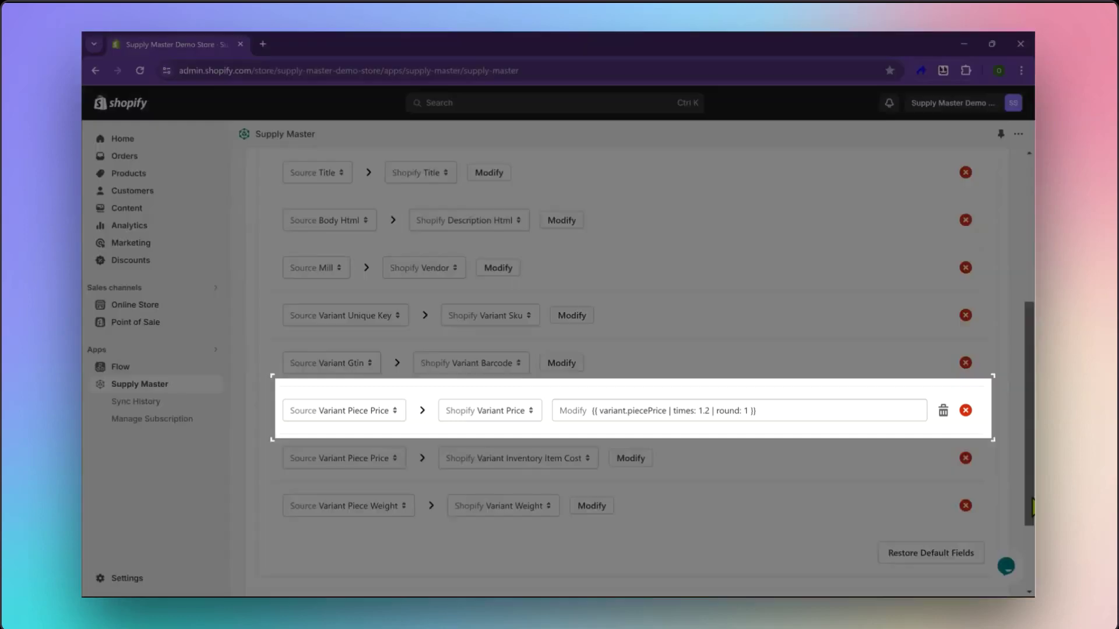
left_click_drag(1031, 507, 1031, 578)
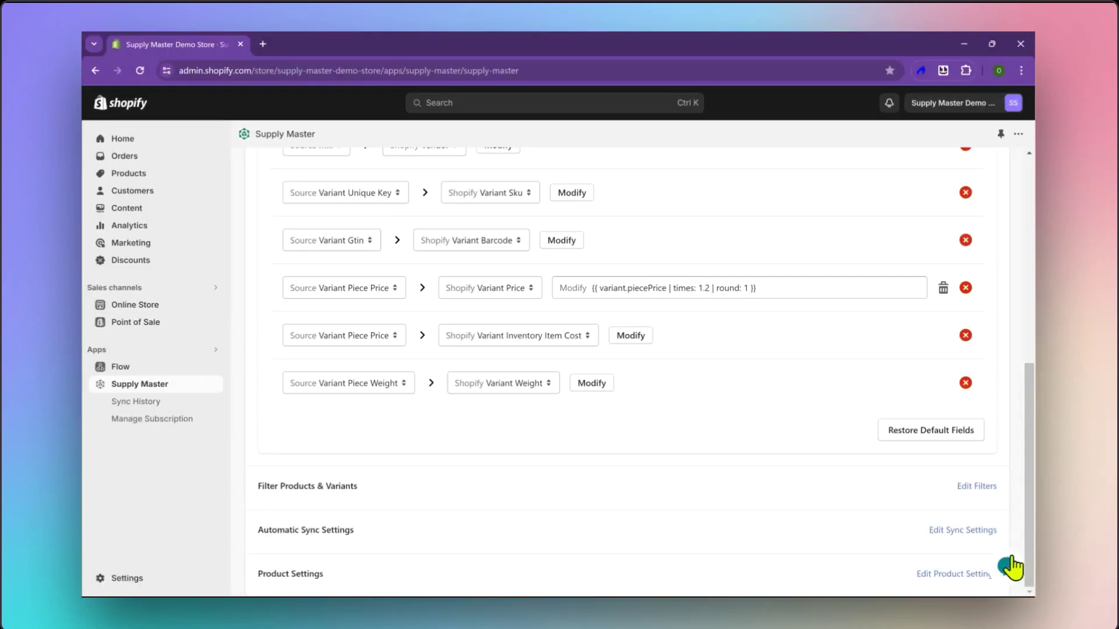
- Add a product filter requiring Mill to contain Nike
left_click(975, 487)
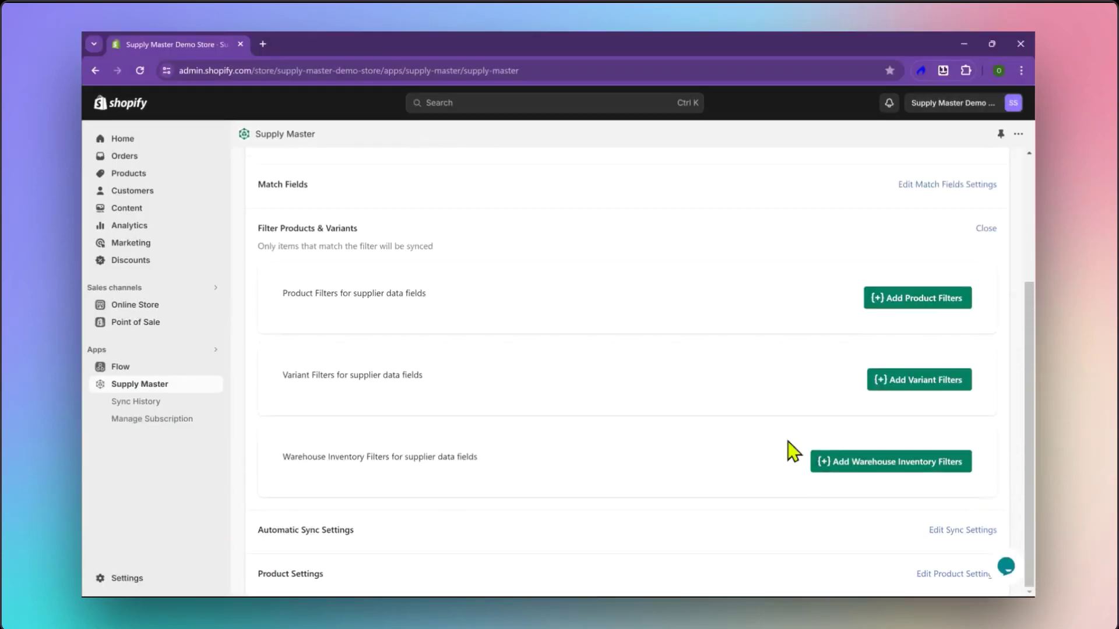
left_click(918, 299)
left_click(322, 347)
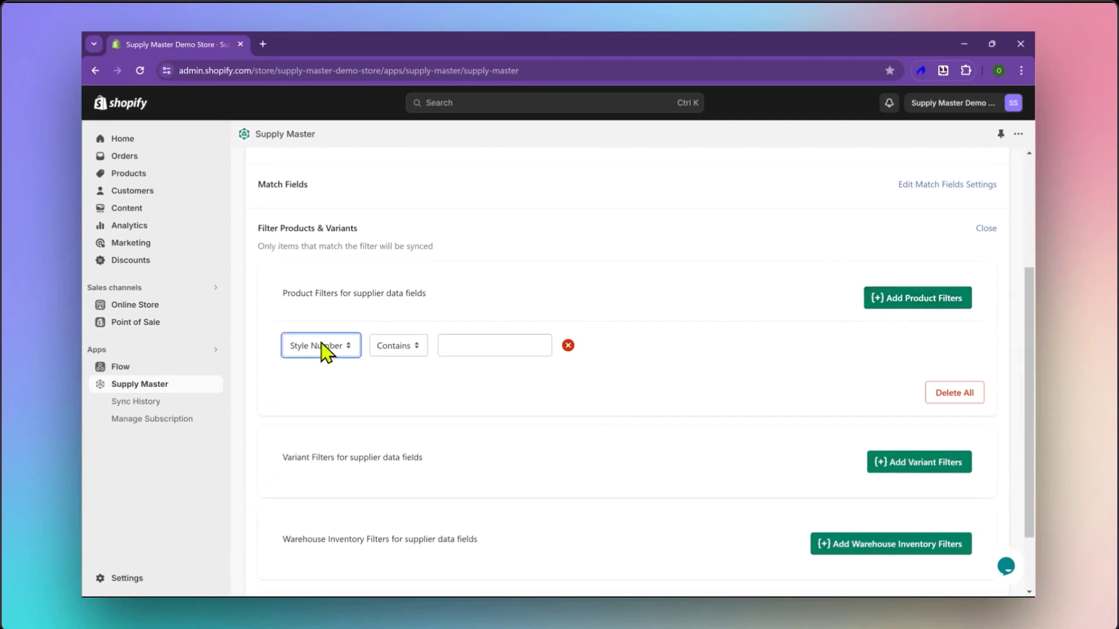
key("m")
key("Tab")
key("Tab")
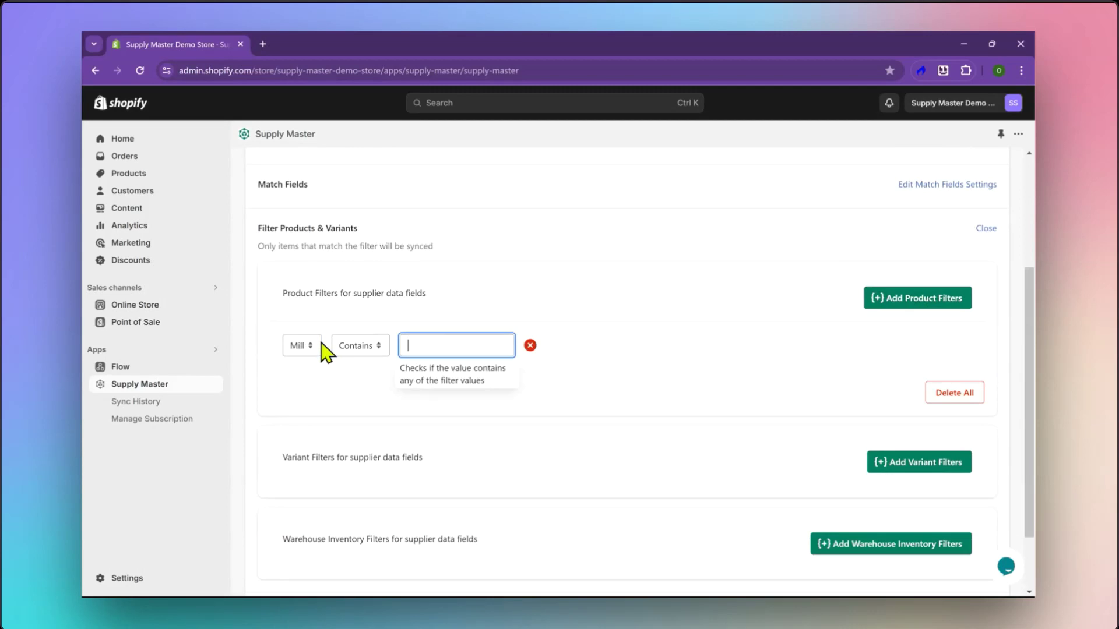
type("Nike")
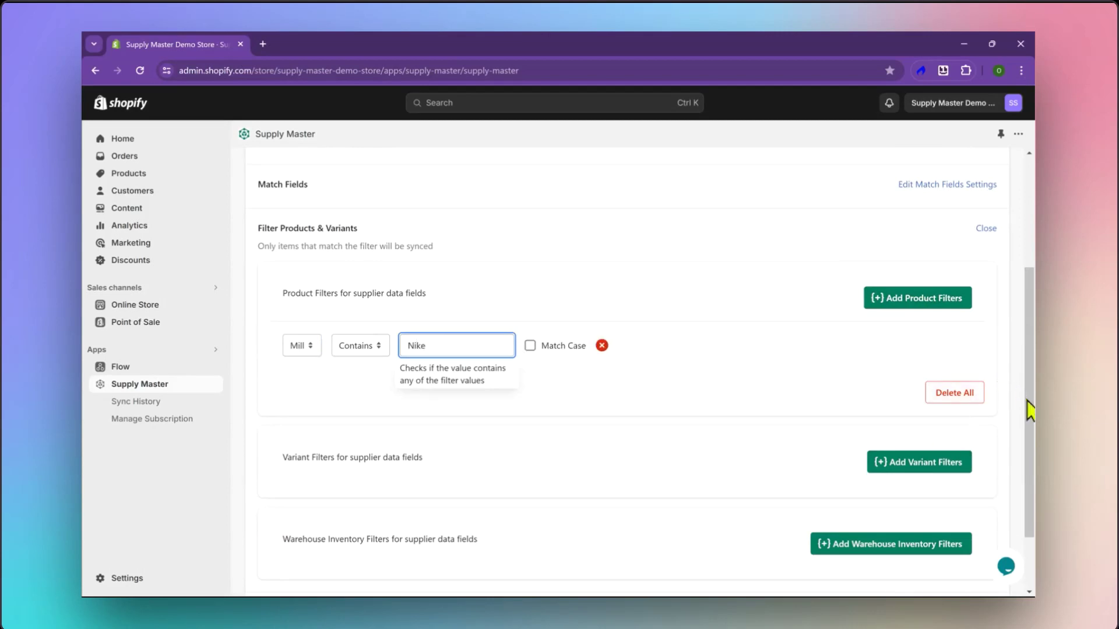
- Enable auto-publishing to the Online Store and save the Sanmar supplier
scroll(1014, 408, "down", 3)
left_click(966, 576)
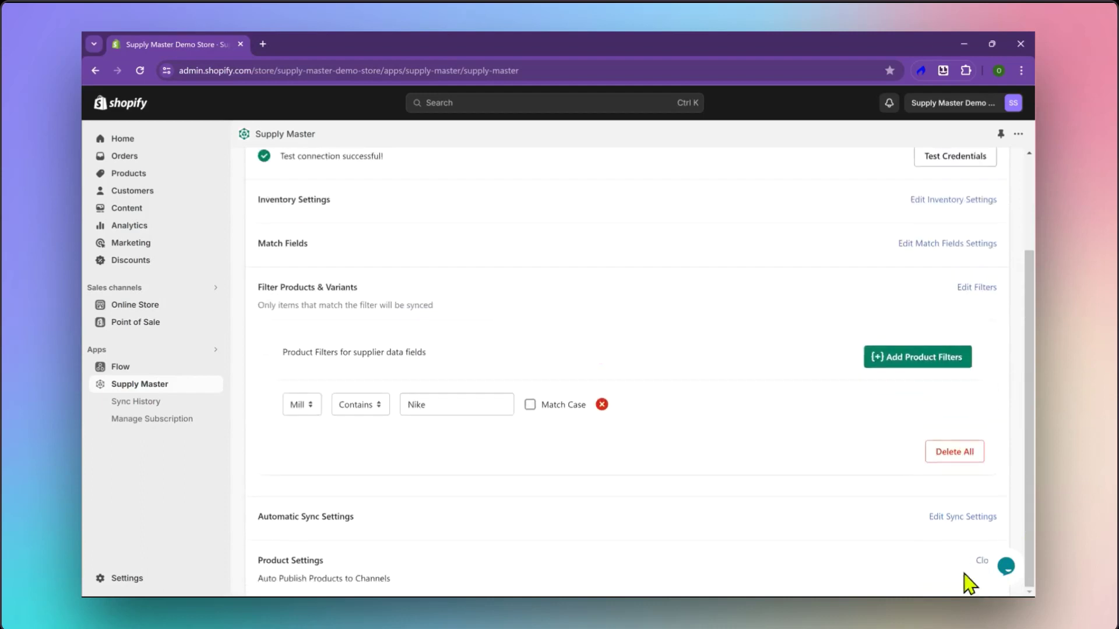
left_click(263, 549)
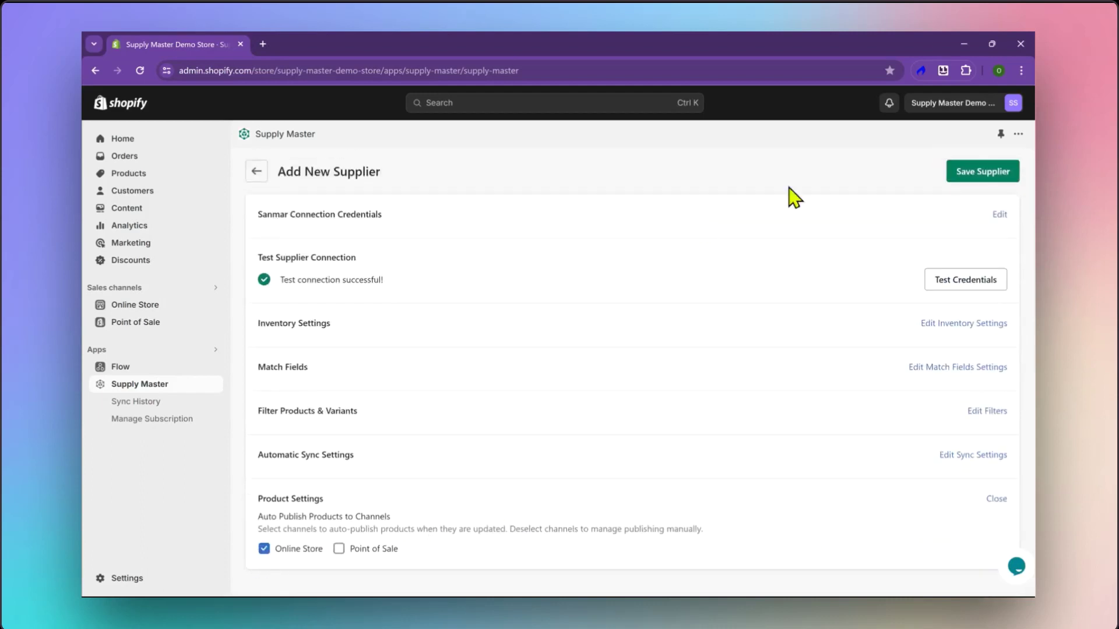
left_click(1014, 170)
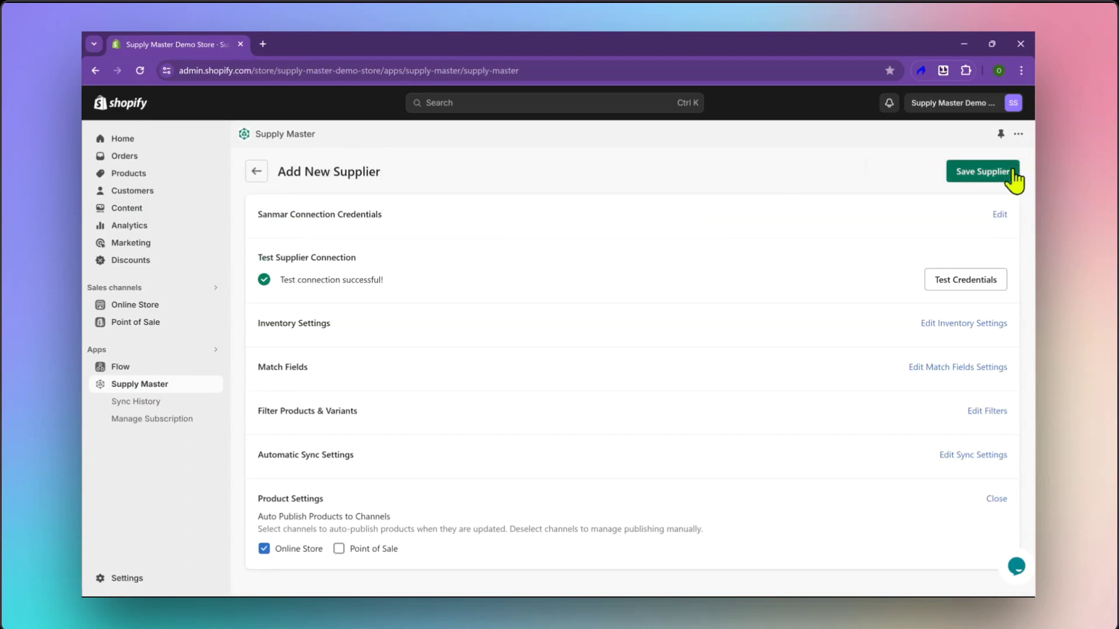
- Enable auto import for all suppliers, then view Sanmar's Nike-filtered product list
left_click(256, 172)
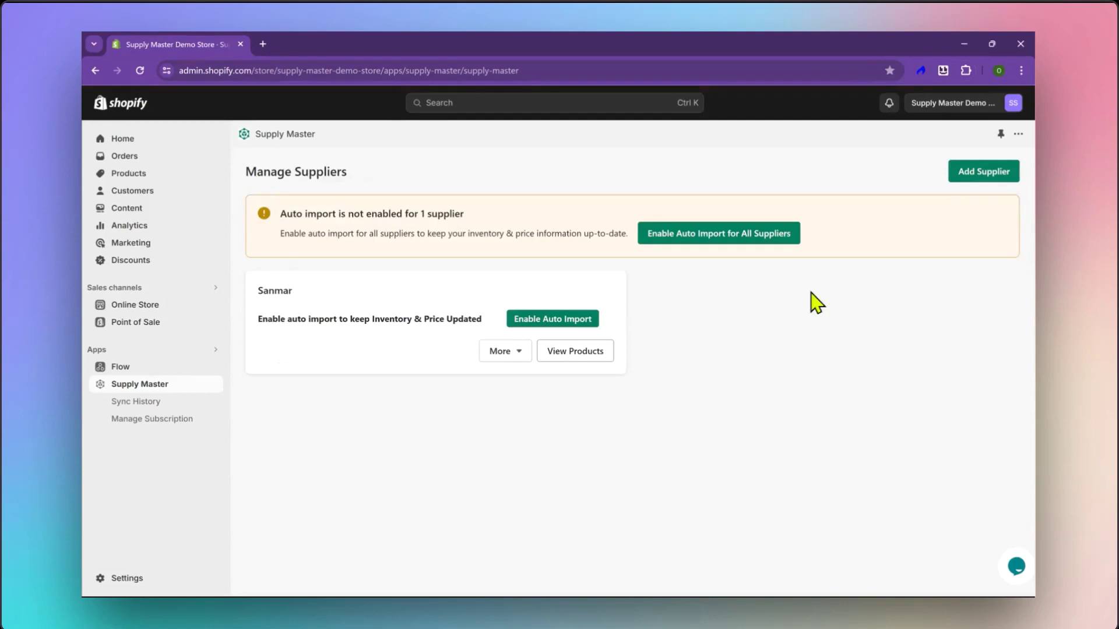
left_click(693, 234)
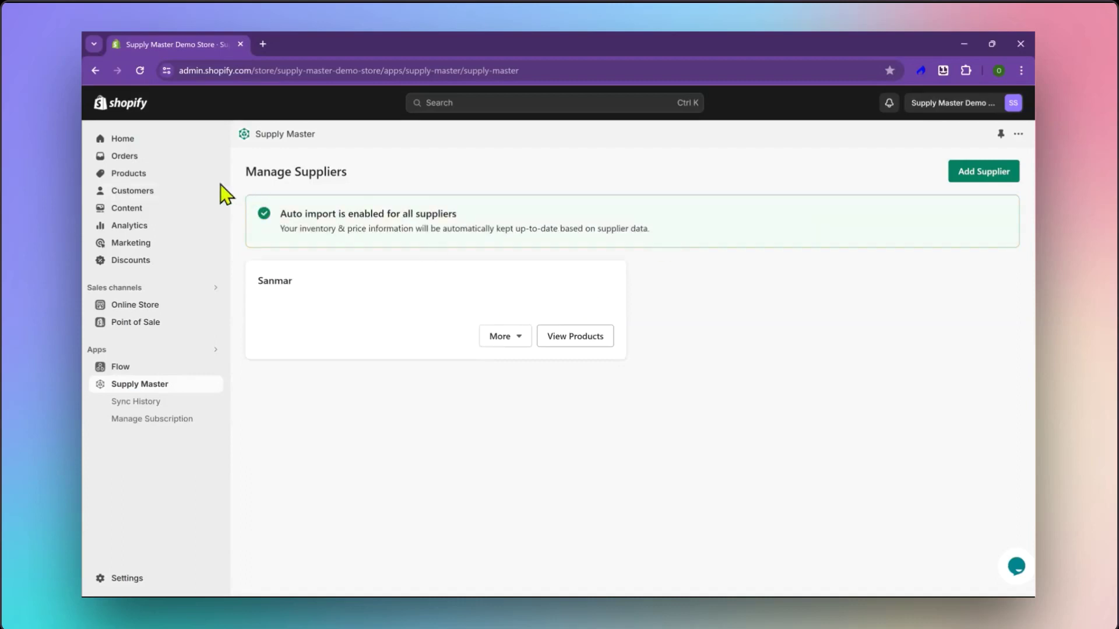
left_click(170, 174)
left_click(574, 341)
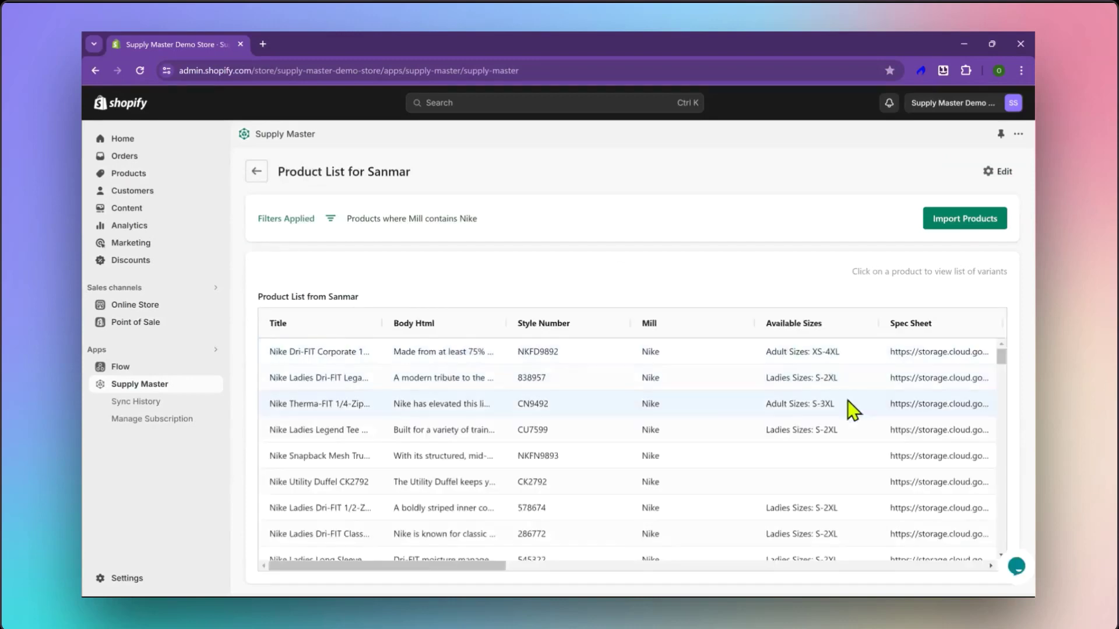
- Inspect the first Nike product's variants, then import the 111 Nike products and 3842 variants
mouse_move(1003, 356)
left_mouse_down()
mouse_move(1006, 392)
mouse_move(999, 352)
left_mouse_up()
mouse_move(342, 566)
left_mouse_down()
mouse_move(575, 579)
mouse_move(349, 574)
left_mouse_up()
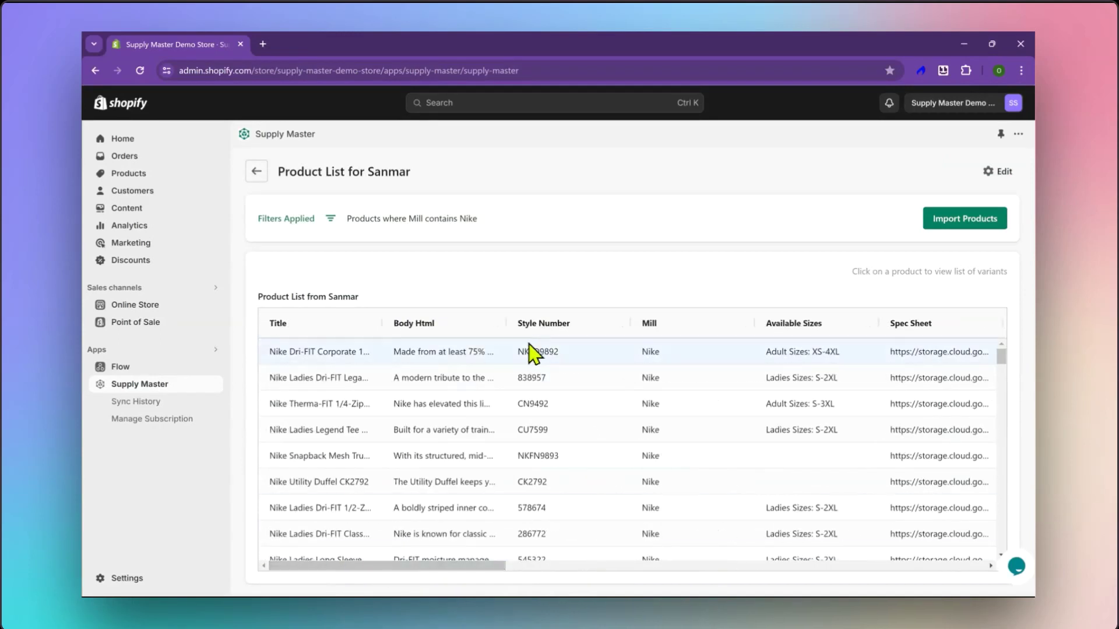
left_click(524, 352)
left_click_drag(1001, 379, 991, 300)
left_click(970, 272)
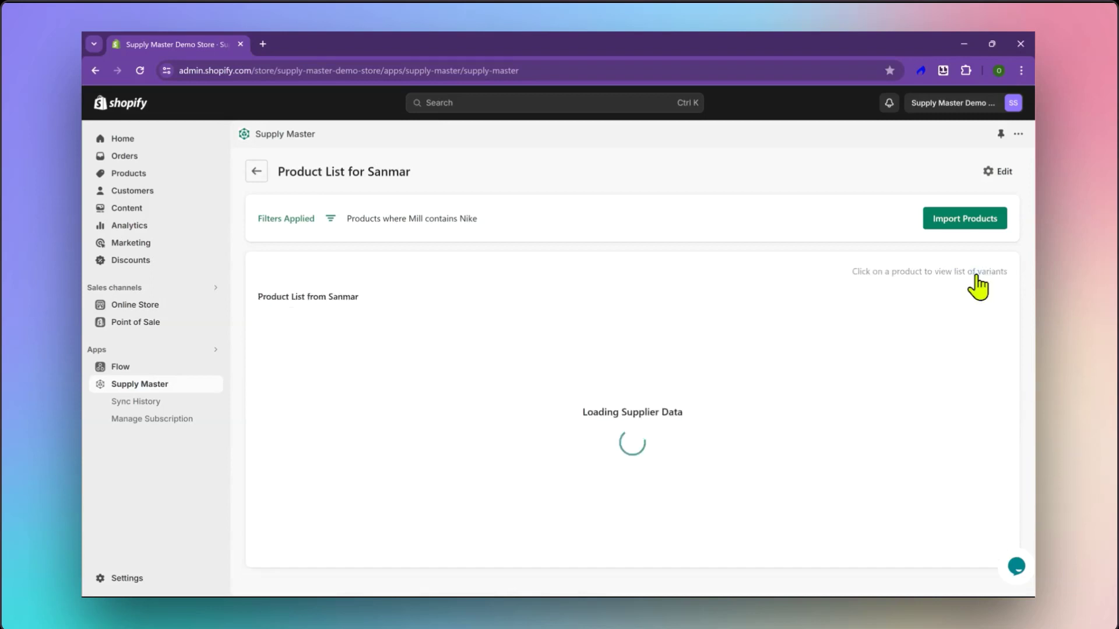
left_click(972, 225)
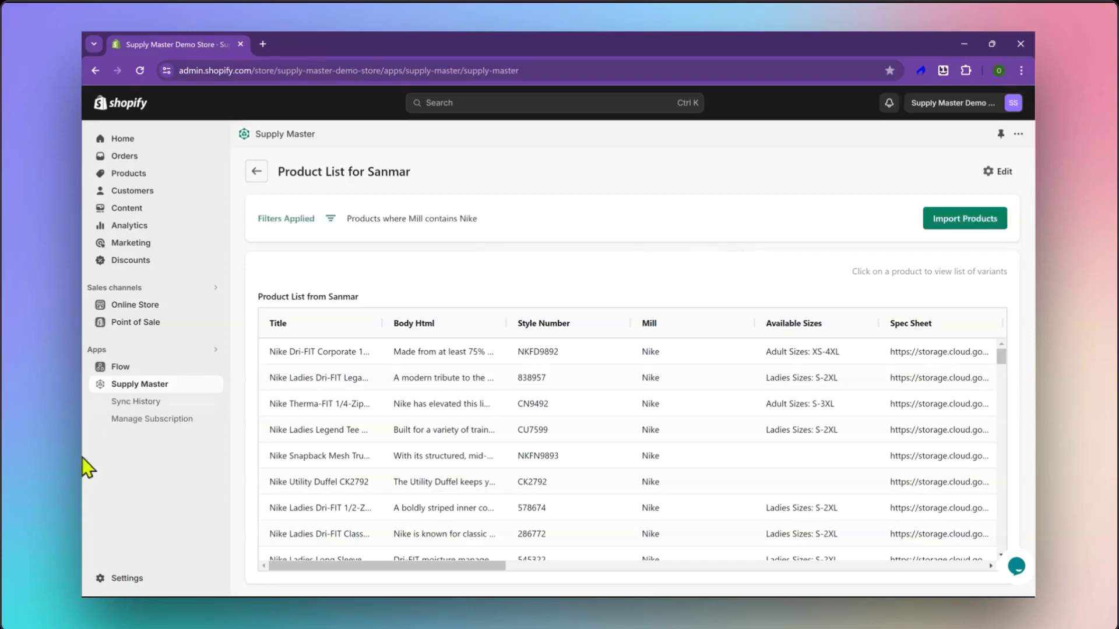
- Check Sanmar's Sync History, then open the Nike Dri-FIT Vertical Mesh Polo. 637167 product
left_click(144, 402)
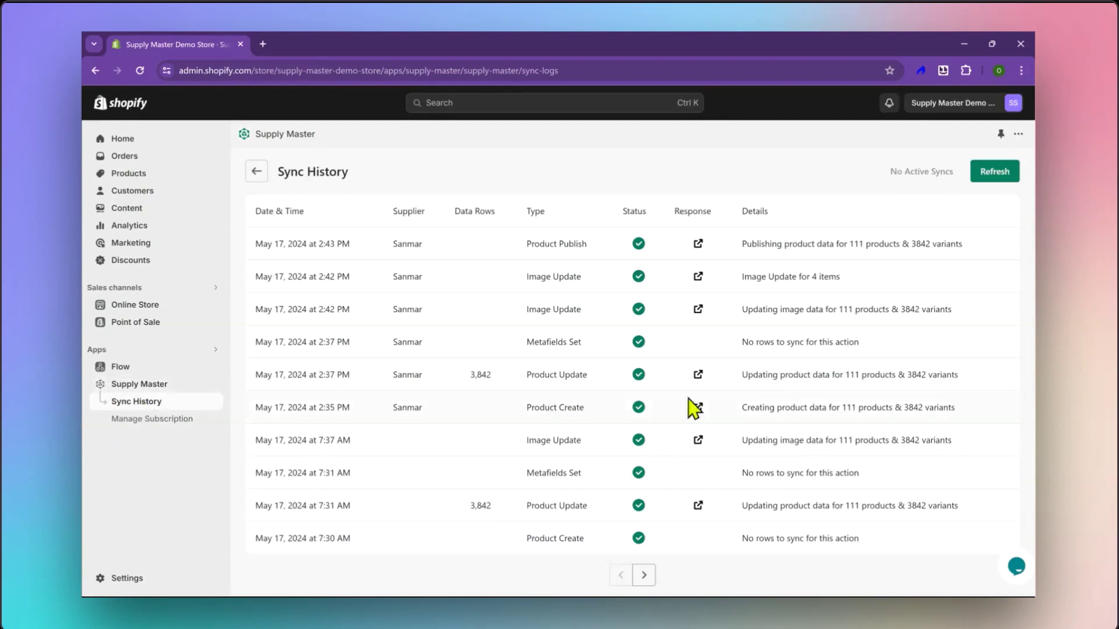
left_click(146, 176)
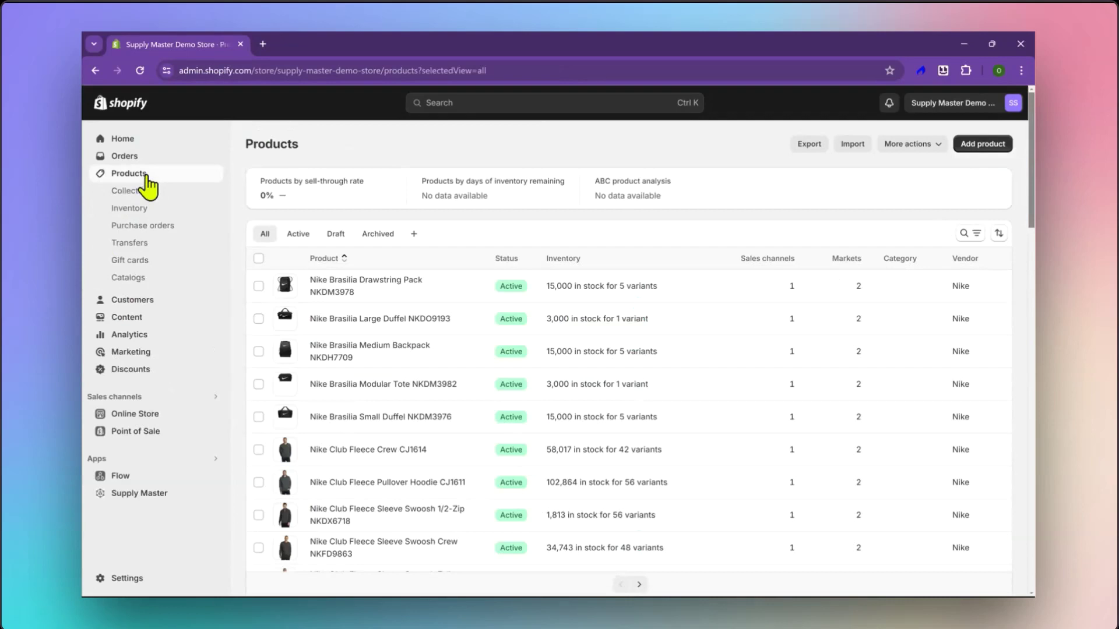
left_click_drag(1031, 187, 1031, 533)
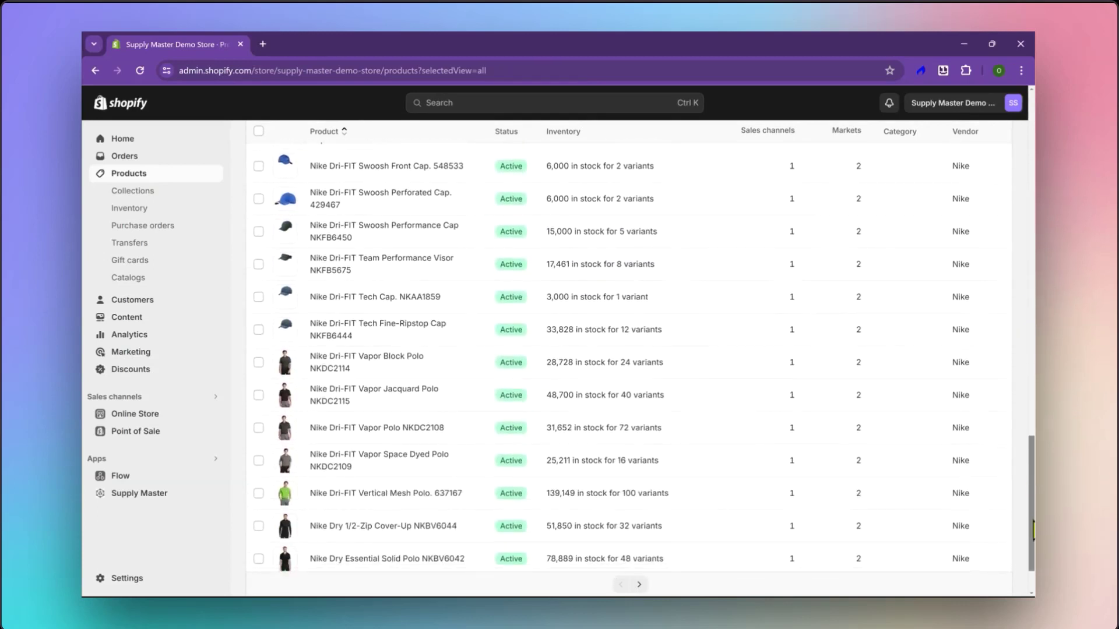
left_click(360, 491)
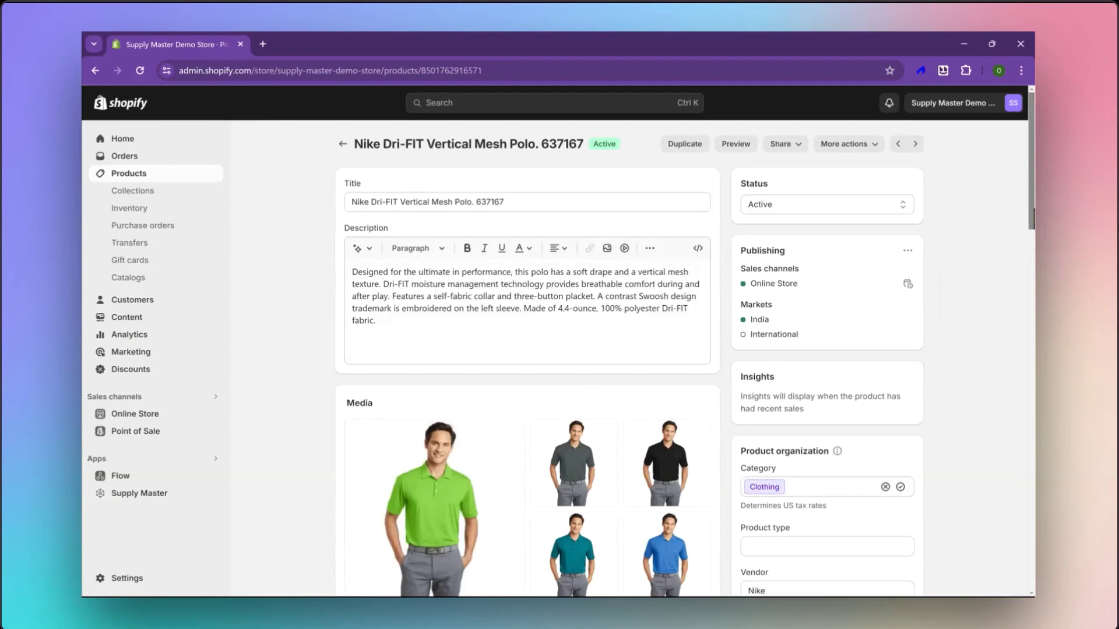
- Expand the Action Green variants and open Action Green / XS, priced $32.40 at $27.00 cost
scroll(527, 350, "down", 4)
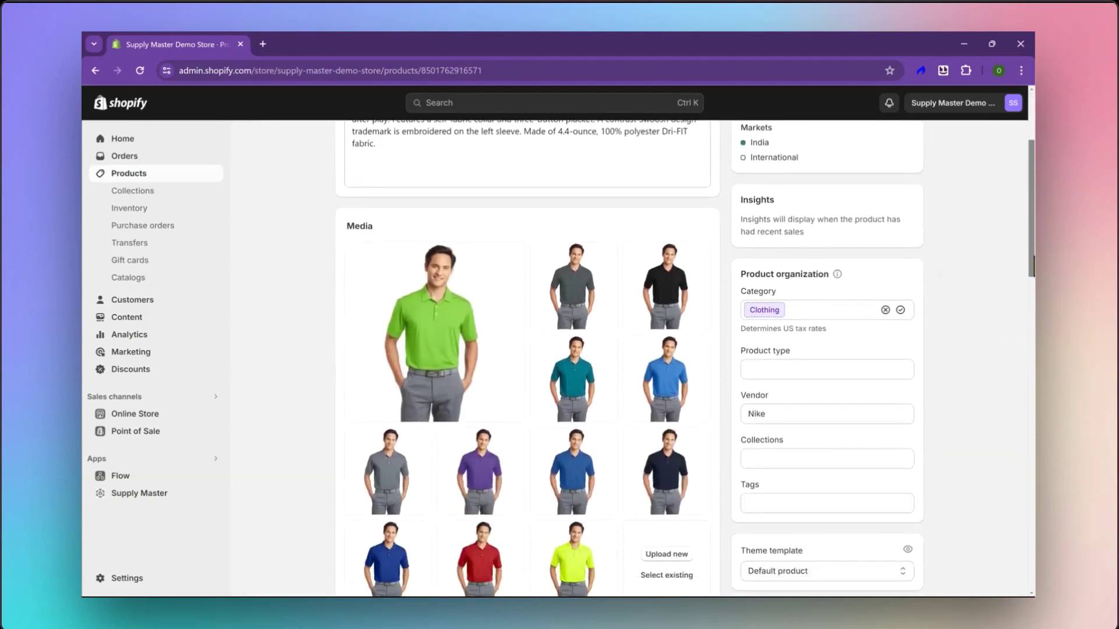
scroll(527, 349, "down", 2)
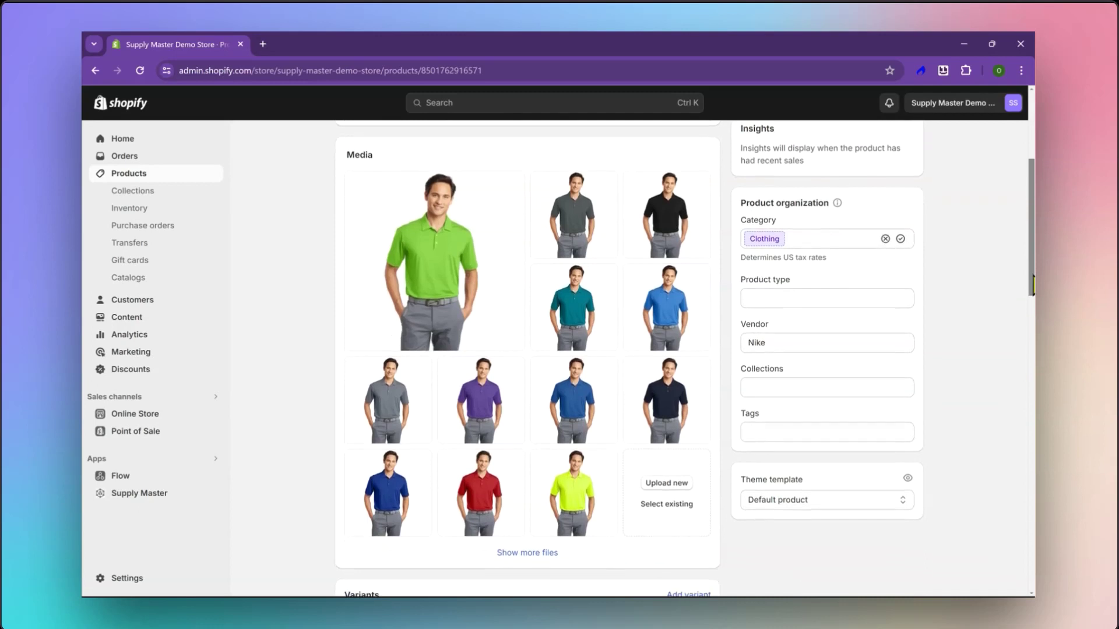
left_click_drag(1033, 285, 1030, 408)
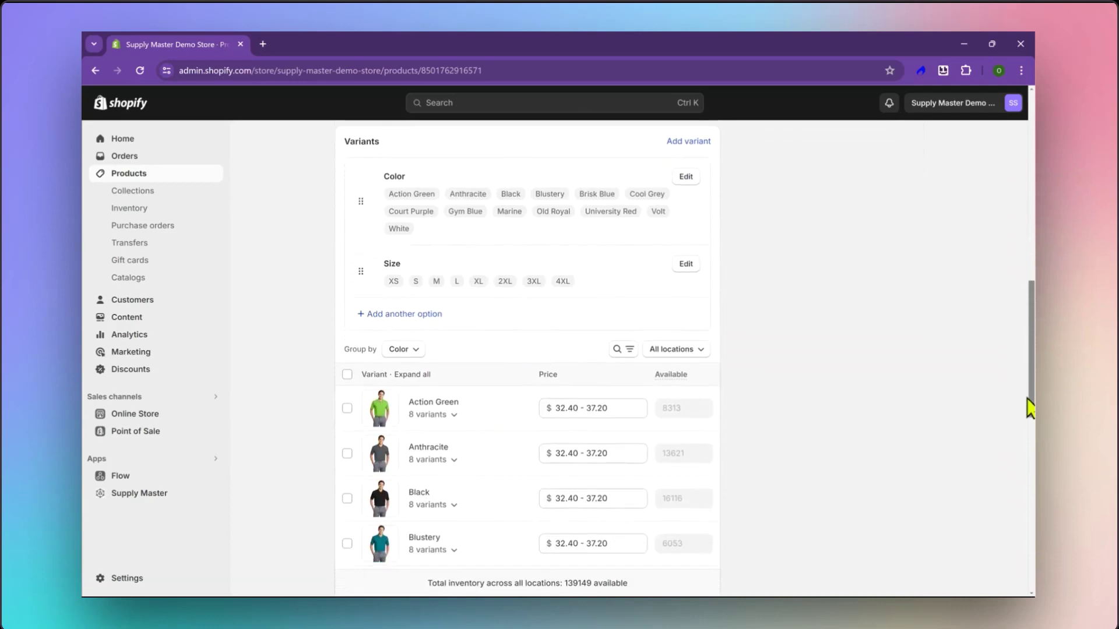
left_click(453, 411)
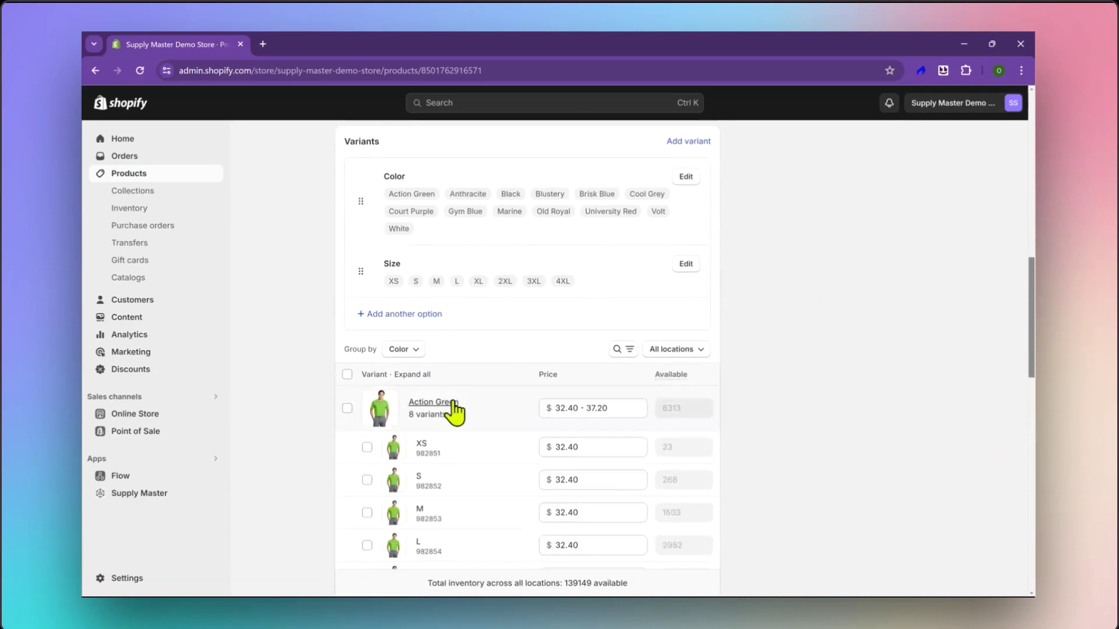
left_click(423, 444)
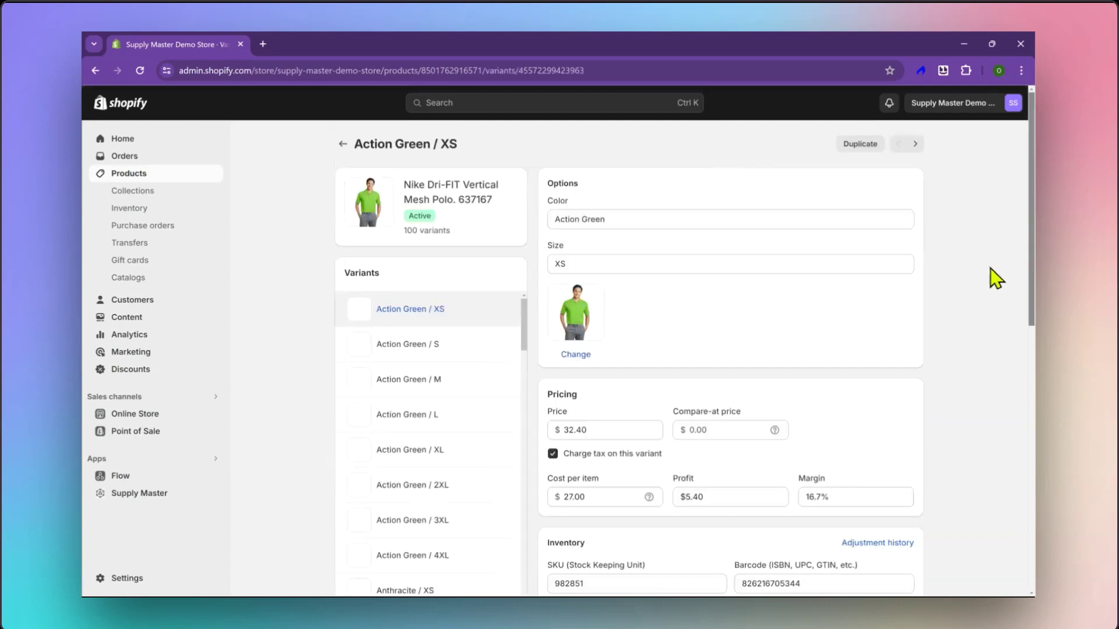
- Review the variant's $32.40 price and Location 1's available stock of 23
left_click_drag(1032, 289, 1031, 350)
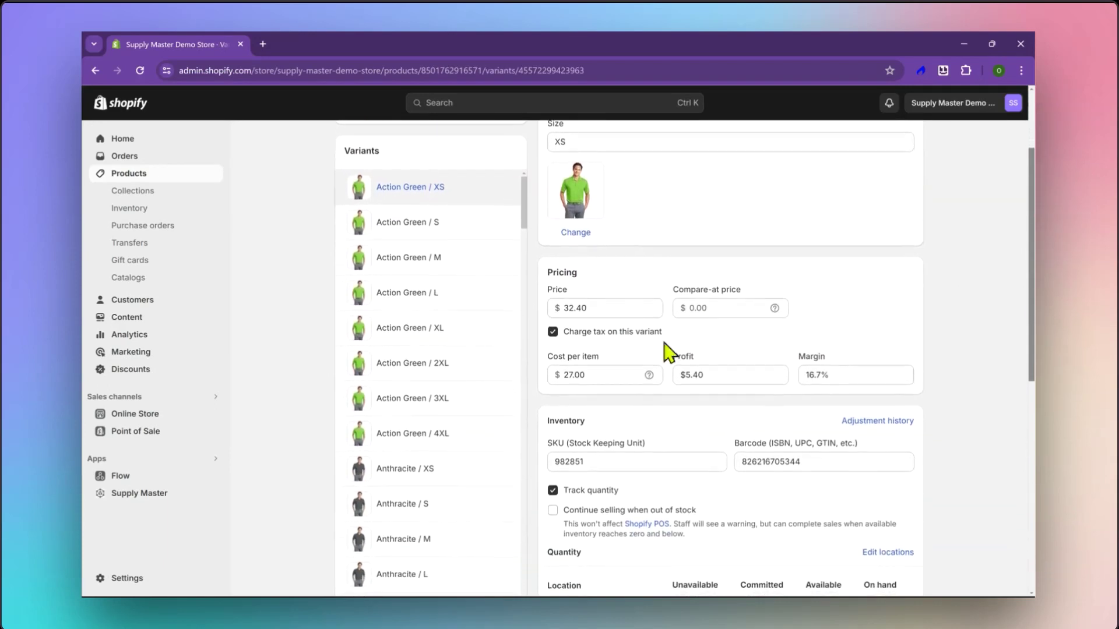
left_click(605, 308)
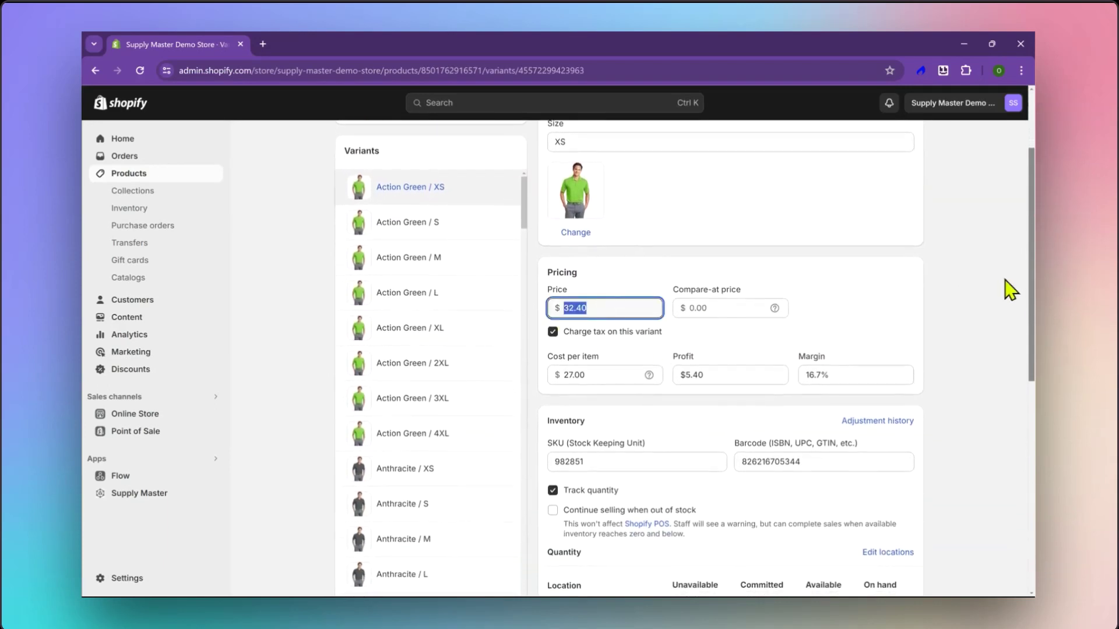
left_click(1019, 292)
left_click_drag(1032, 303, 1031, 434)
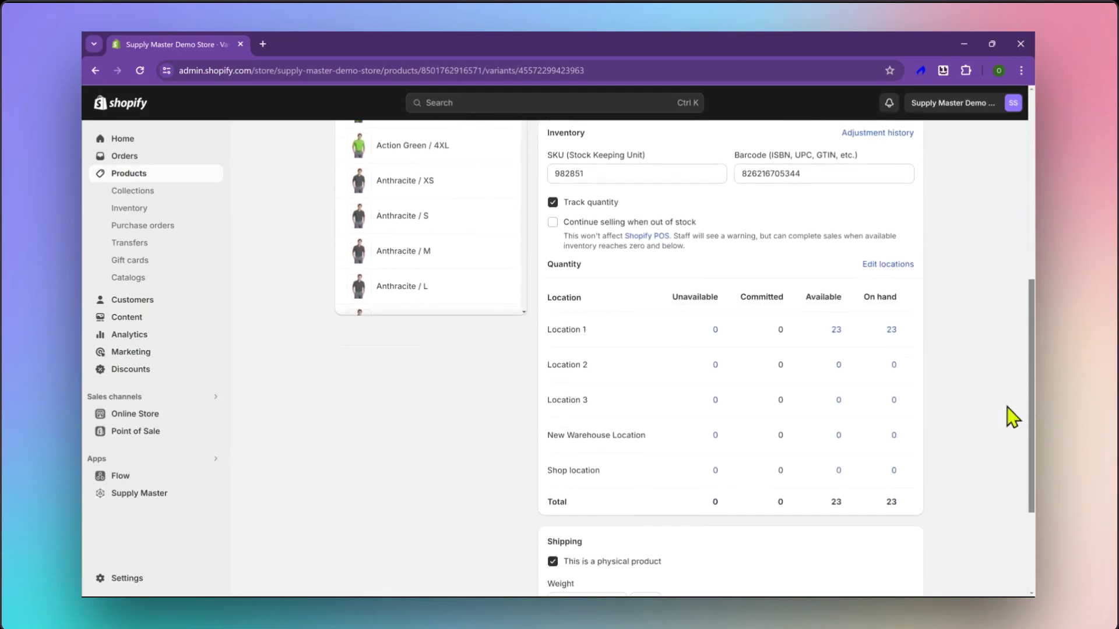
left_click(834, 331)
left_click_drag(1032, 342, 987, 108)
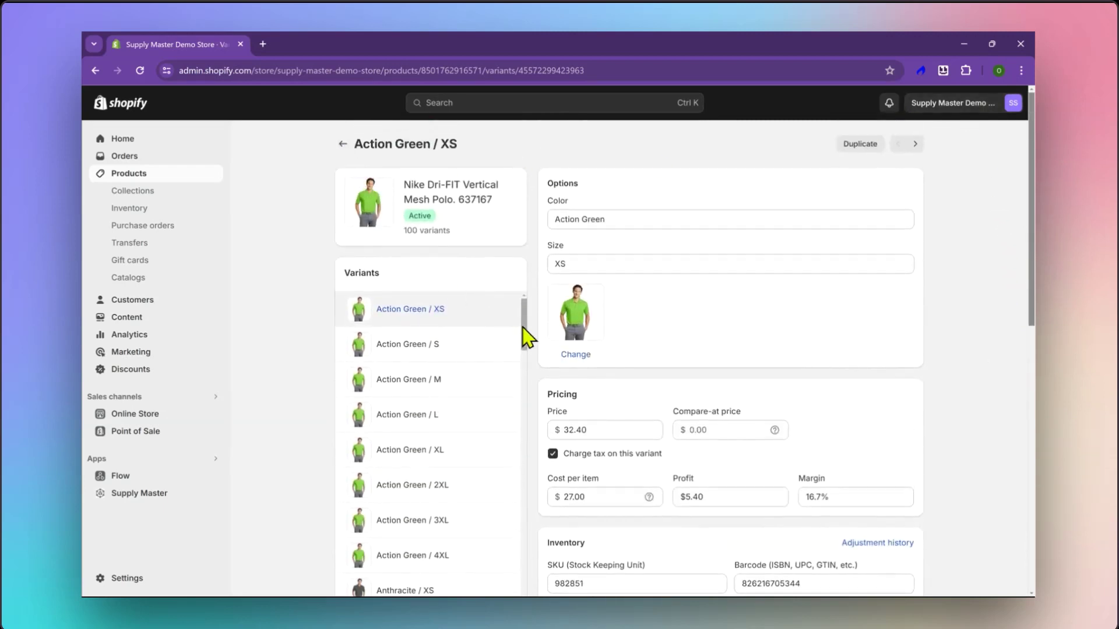
- Check the Anthracite / XS and Brisk Blue / XS variants, then return to the polo's product page
scroll(525, 342, "down", 4)
left_click(392, 345)
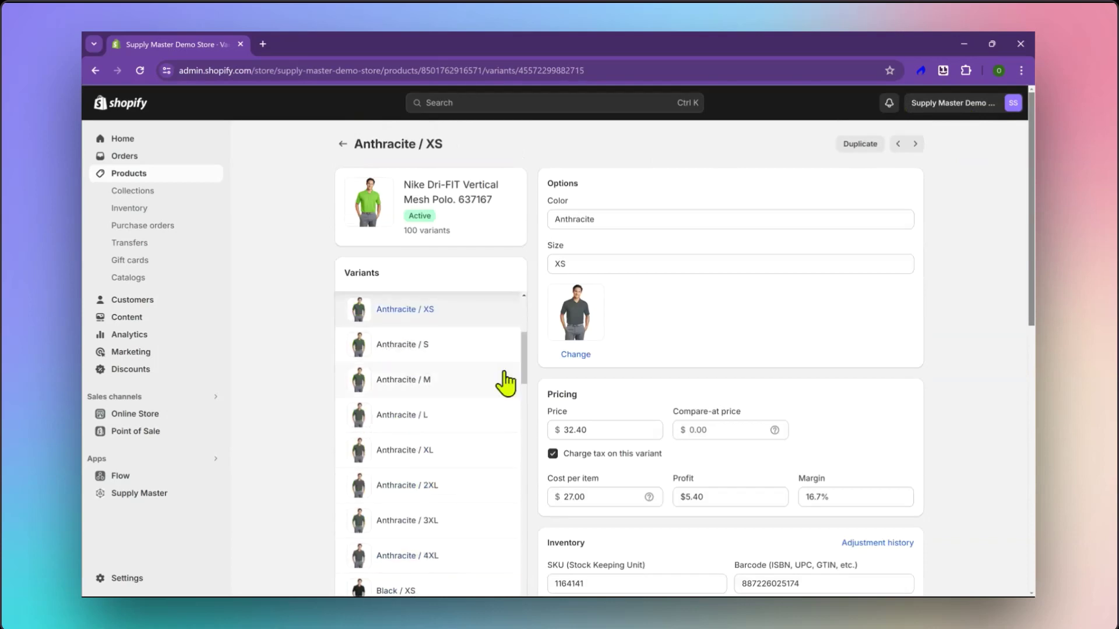
left_click_drag(528, 367, 522, 464)
left_click(402, 407)
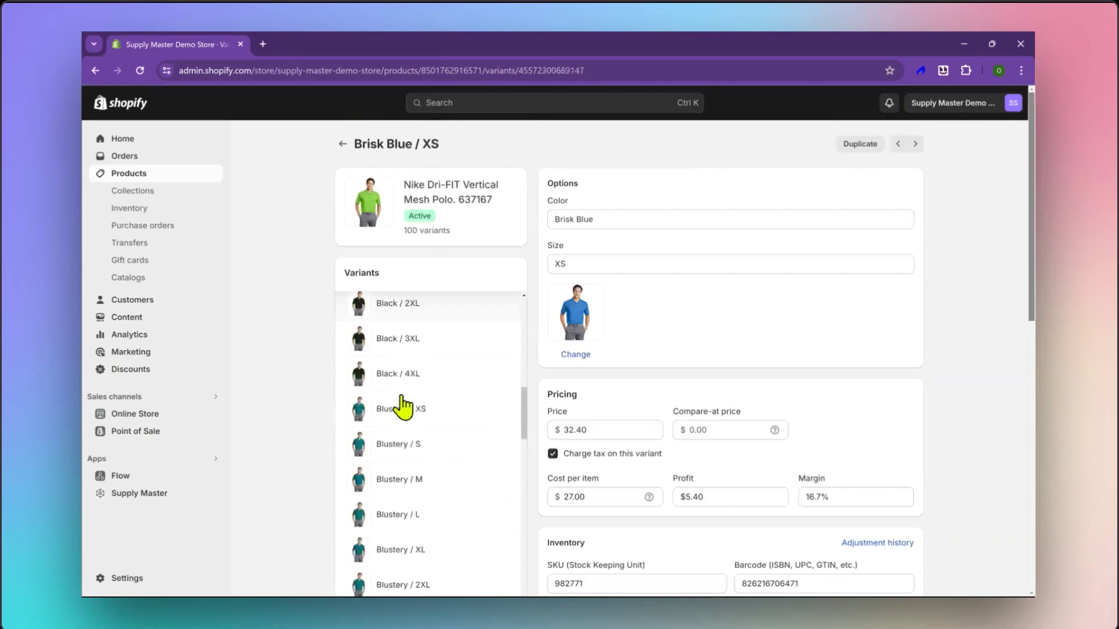
left_click(343, 144)
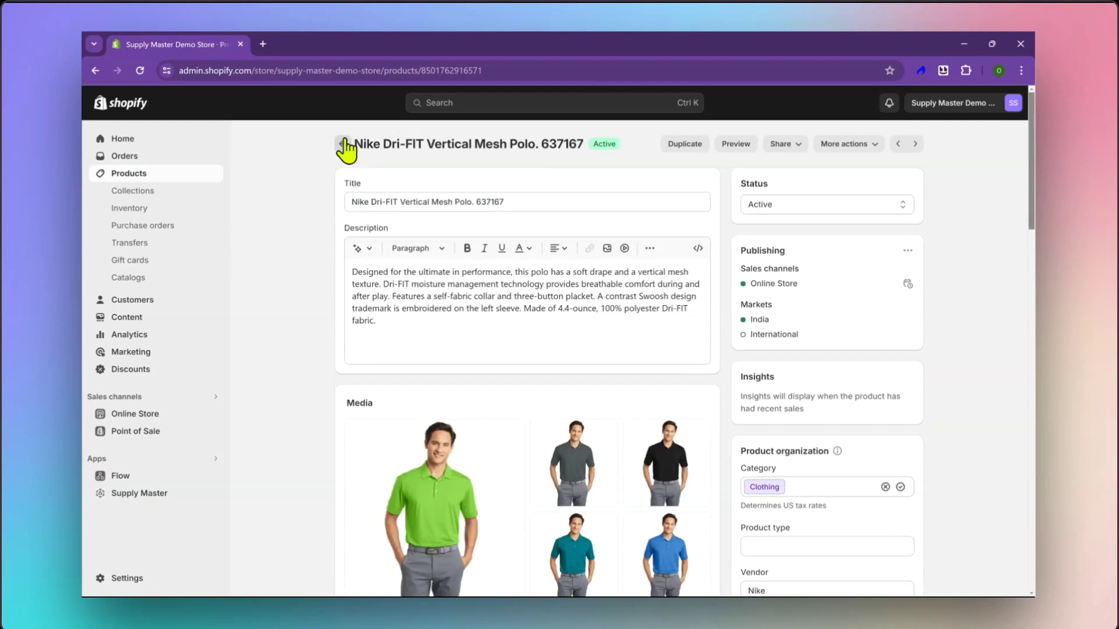
- Open the storefront preview of the Nike Dri-FIT Vertical Mesh Polo 637167 in a new tab
left_click(730, 151)
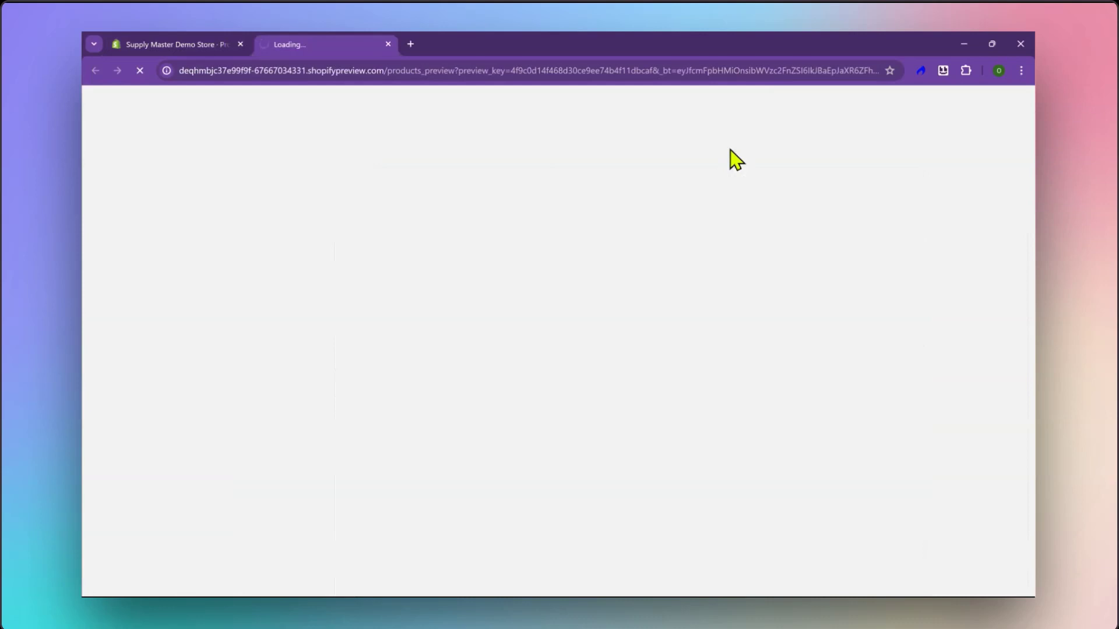